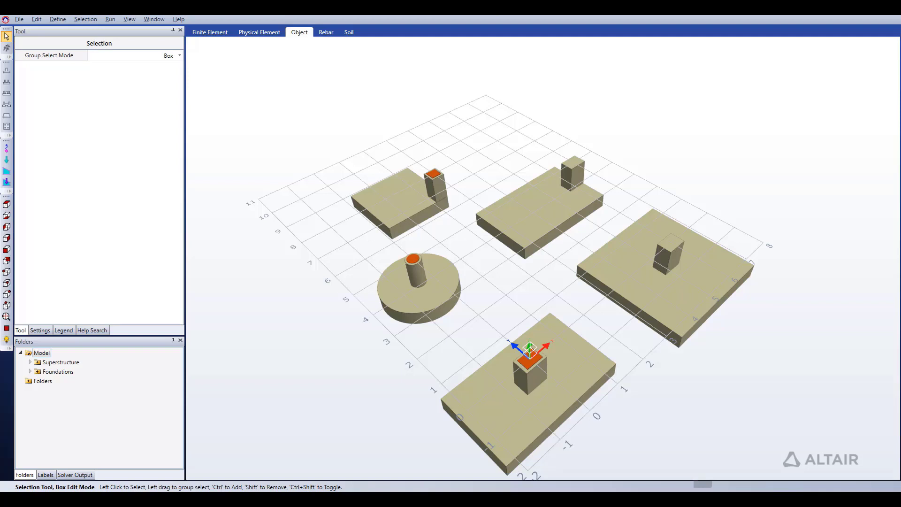
# Start placing an isolated footing with the existing circular pad PD 2500*500
pyautogui.moveTo(847, 282); pyautogui.dragTo(832, 275, button='middle')
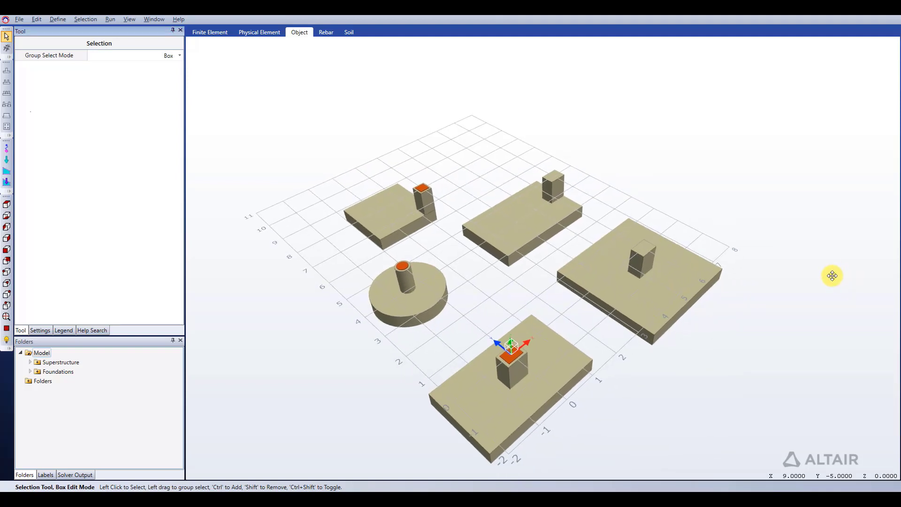
pyautogui.click(8, 73)
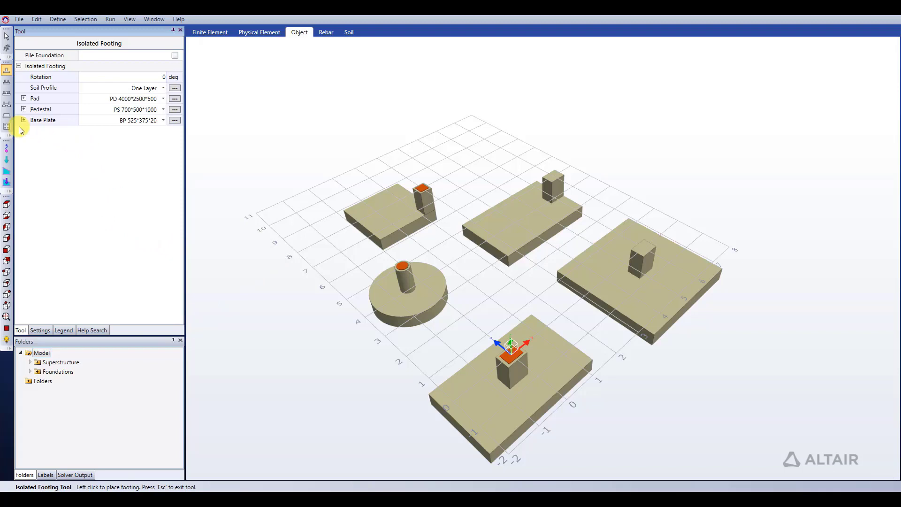
pyautogui.click(23, 98)
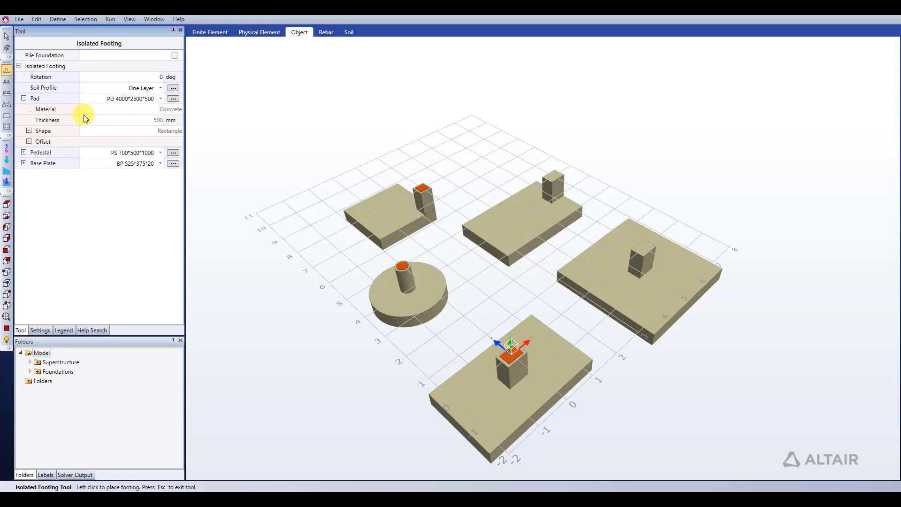
pyautogui.click(160, 101)
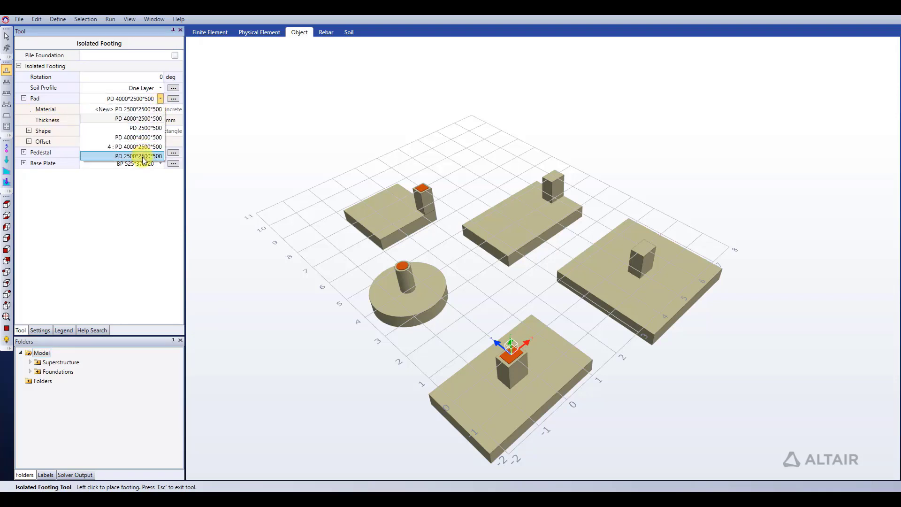
pyautogui.click(148, 128)
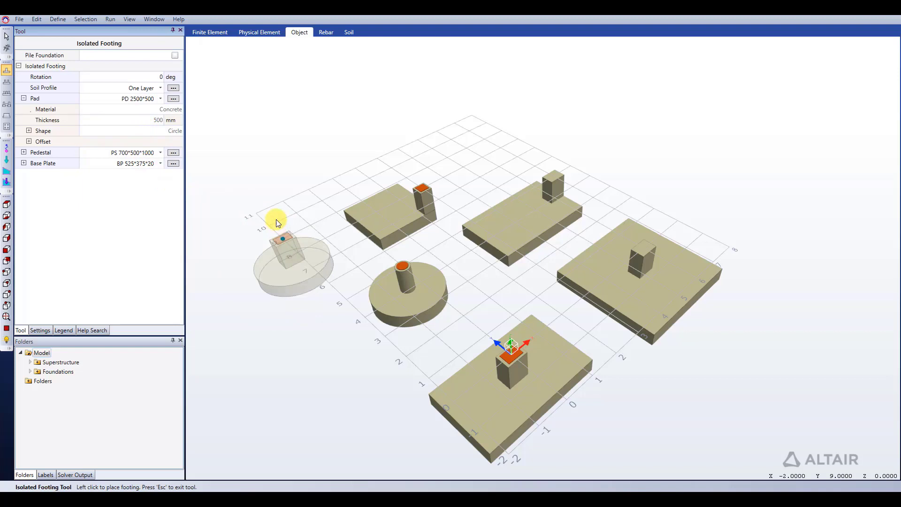
pyautogui.moveTo(460, 130); pyautogui.dragTo(515, 301, button='middle')
pyautogui.scroll(2, 518, 299)
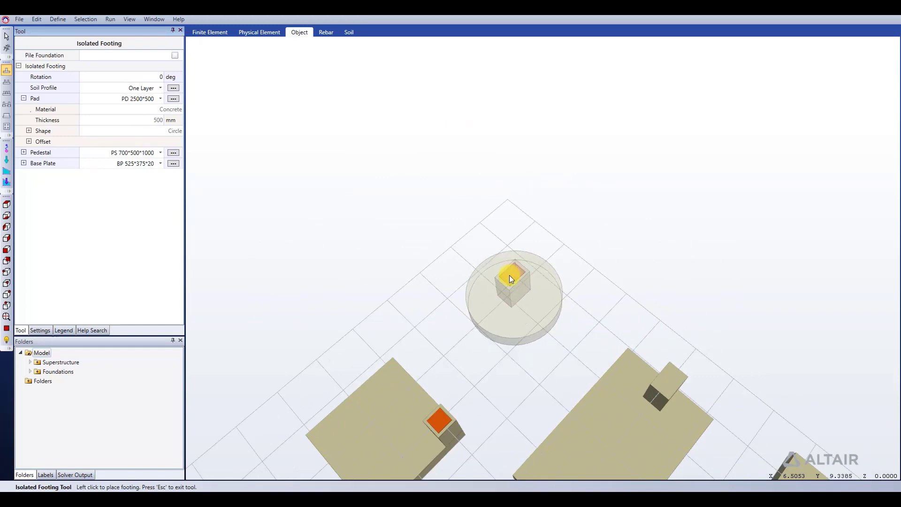
# Switch the footing to a new 2500*2500*500 pad definition and expand its shape and offset properties
pyautogui.click(161, 99)
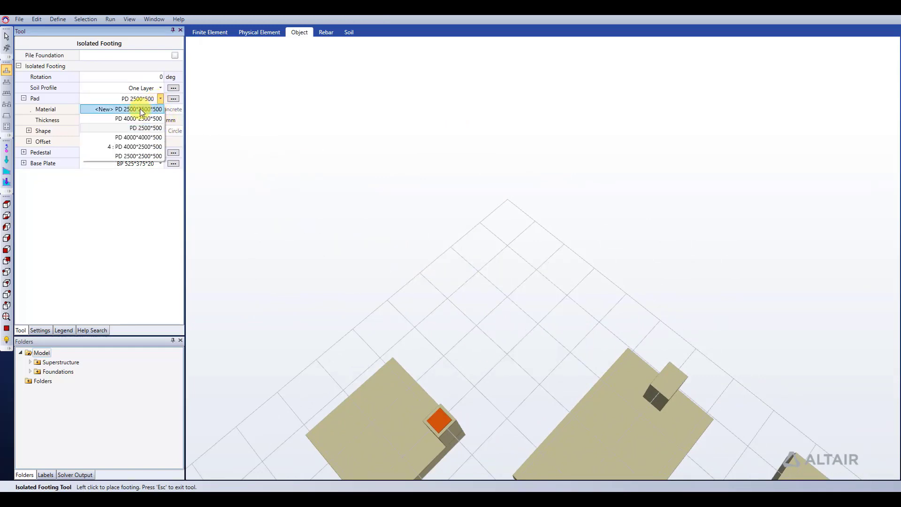
pyautogui.click(104, 111)
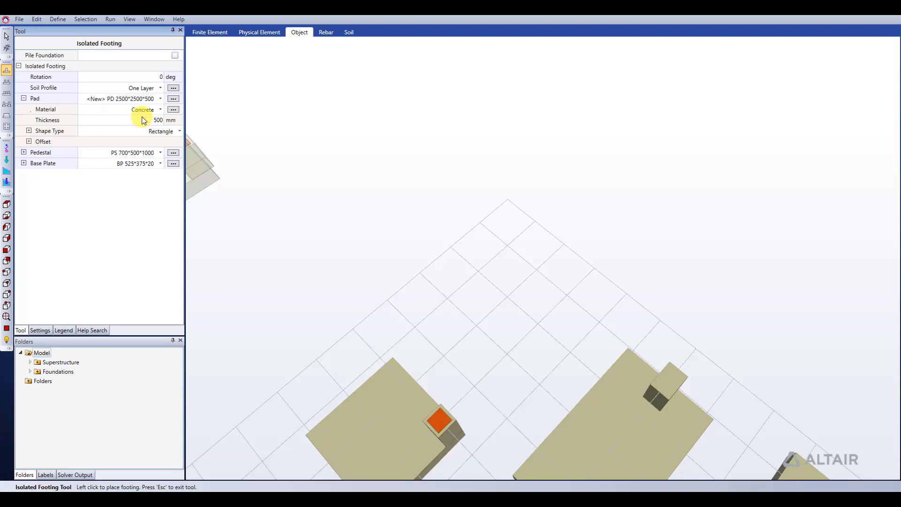
pyautogui.click(29, 131)
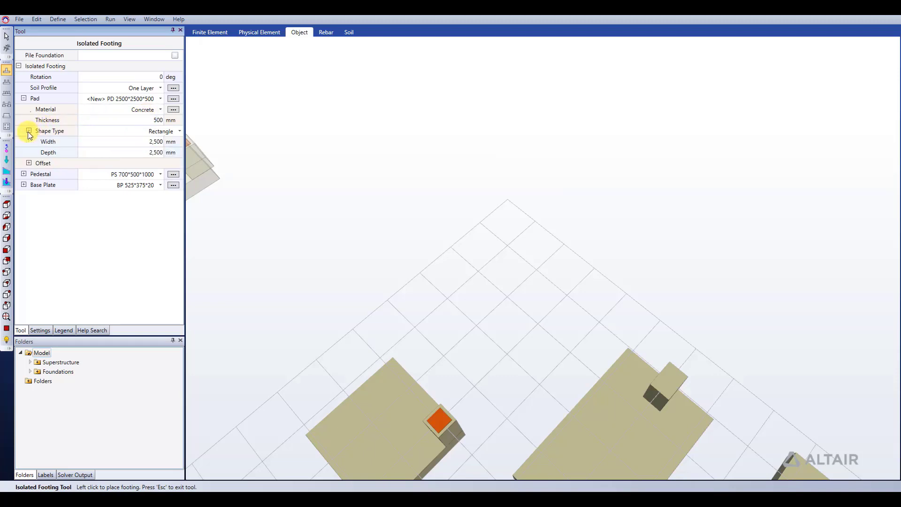
pyautogui.click(29, 163)
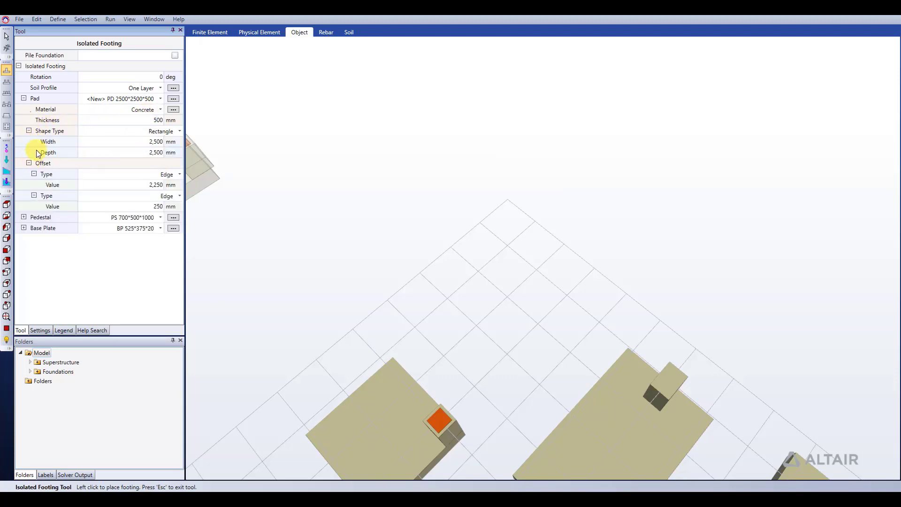
# Try the Circle shape type on the new pad and return it to Rectangle
pyautogui.click(156, 134)
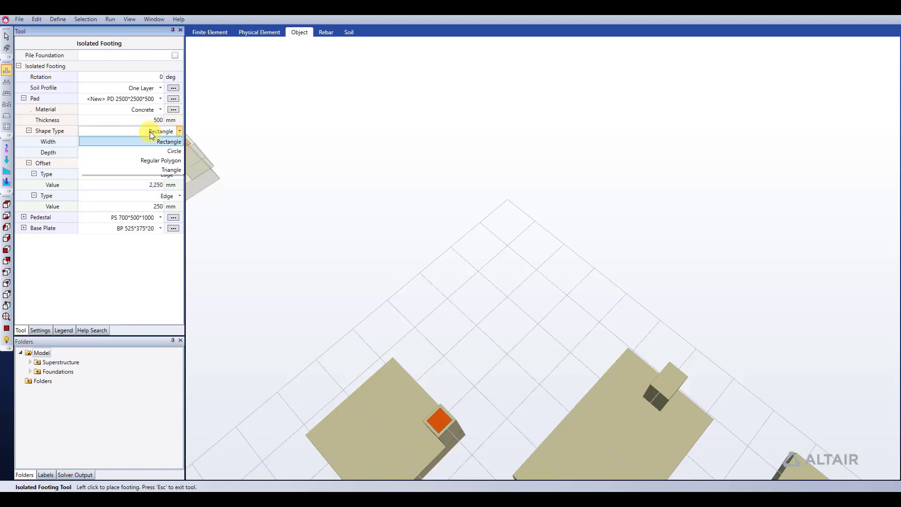
pyautogui.click(168, 153)
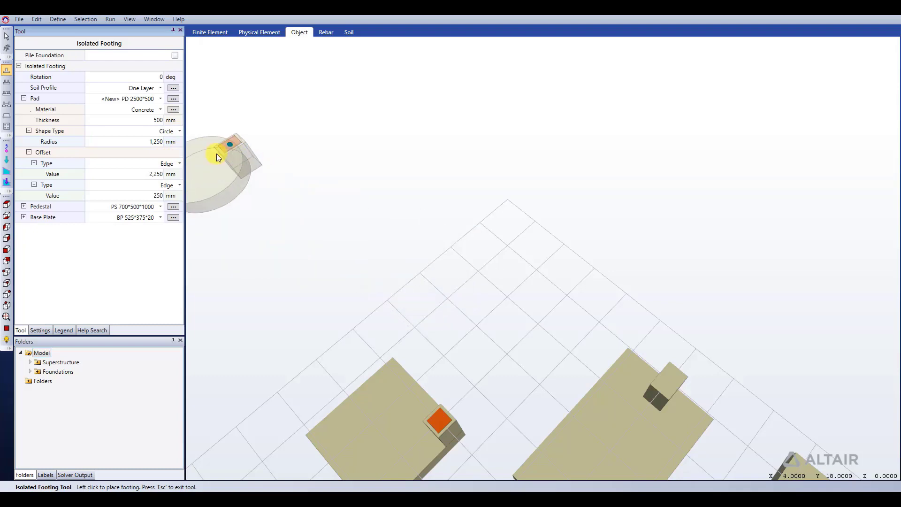
pyautogui.click(136, 131)
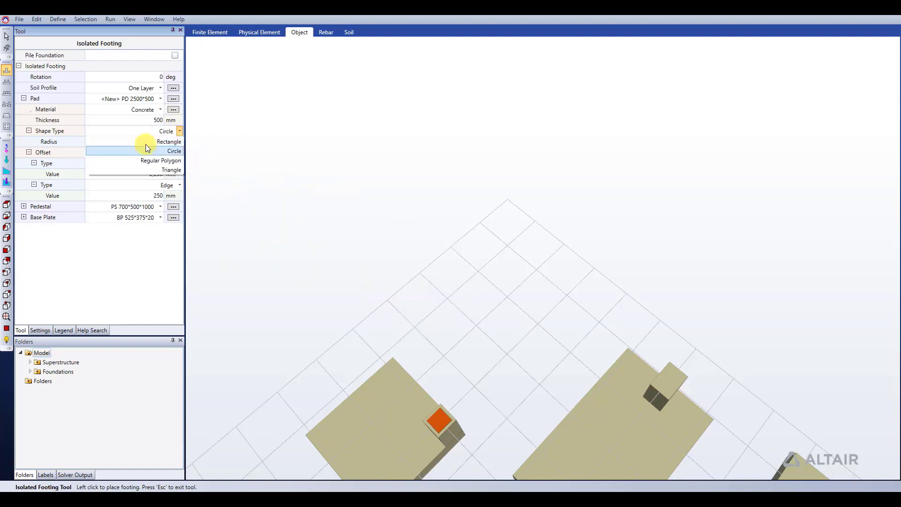
pyautogui.click(148, 141)
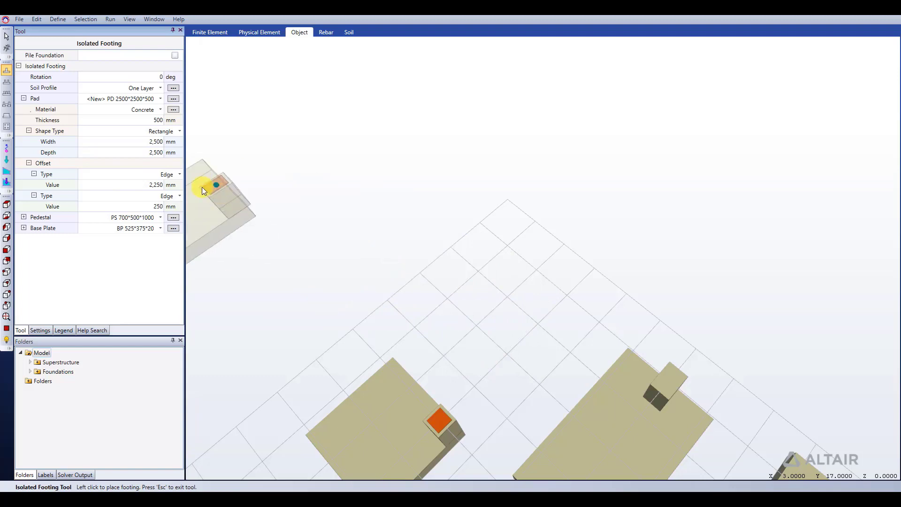
# Set both pad offset types to Center with offset values of 0 mm
pyautogui.click(174, 174)
pyautogui.click(173, 185)
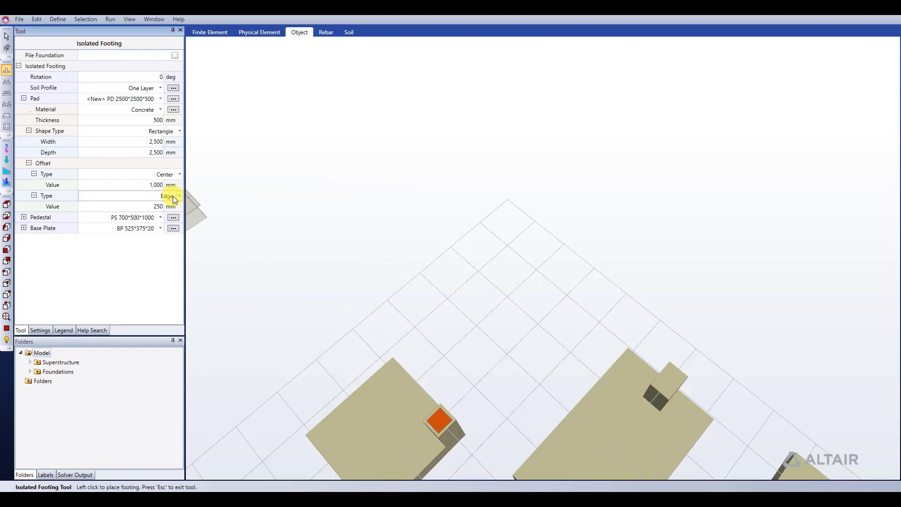
pyautogui.click(173, 196)
pyautogui.click(172, 206)
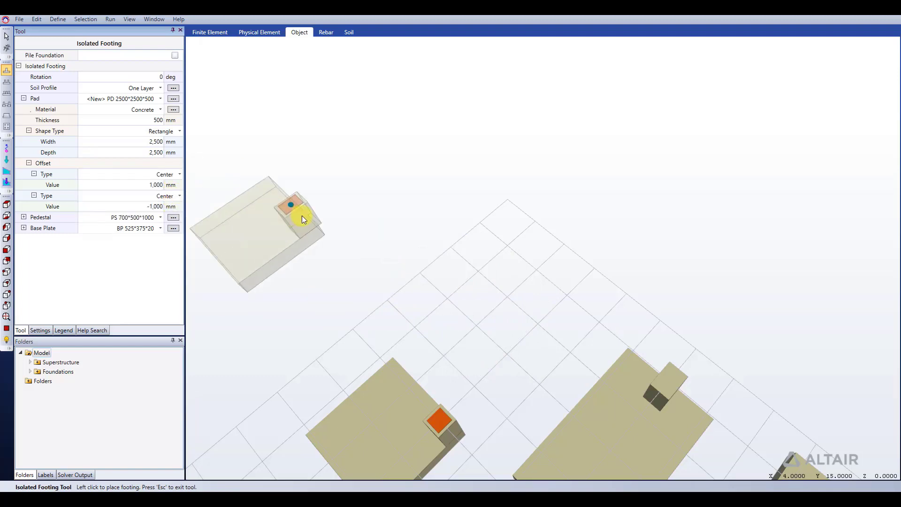
pyautogui.click(145, 187)
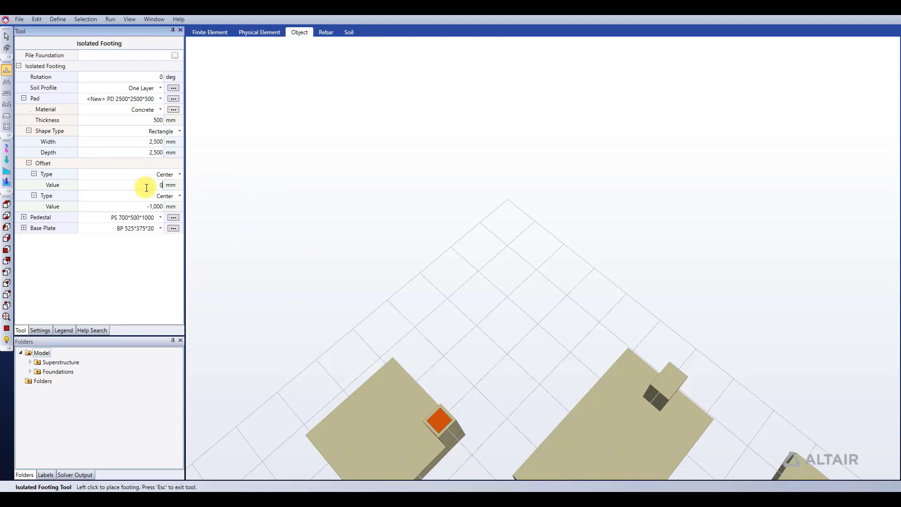
pyautogui.write('0')
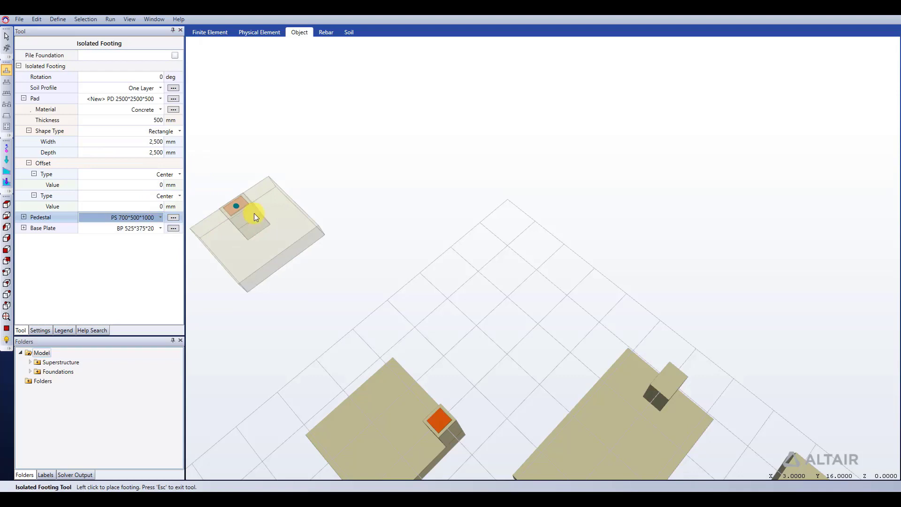
# Select the One Layer soil profile for the footing and review its definition
pyautogui.moveTo(484, 271); pyautogui.dragTo(509, 279, button='middle')
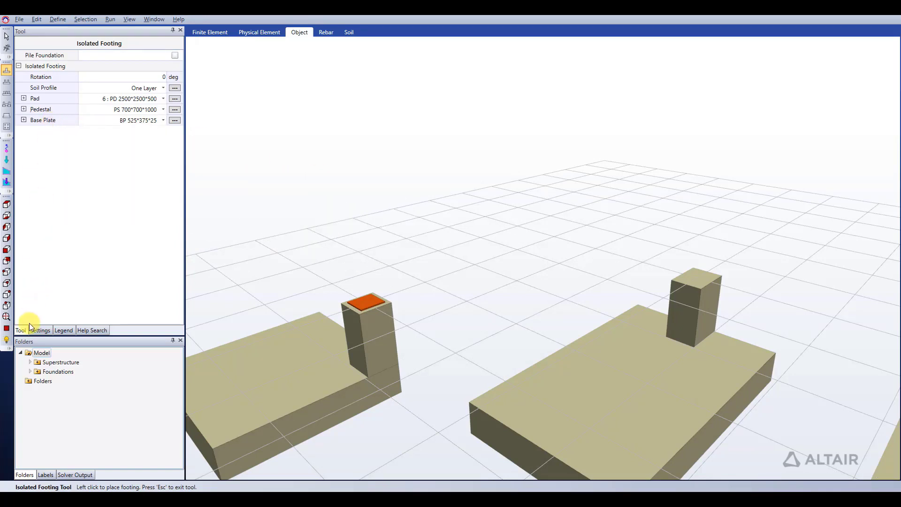
pyautogui.scroll(-2, 437, 213)
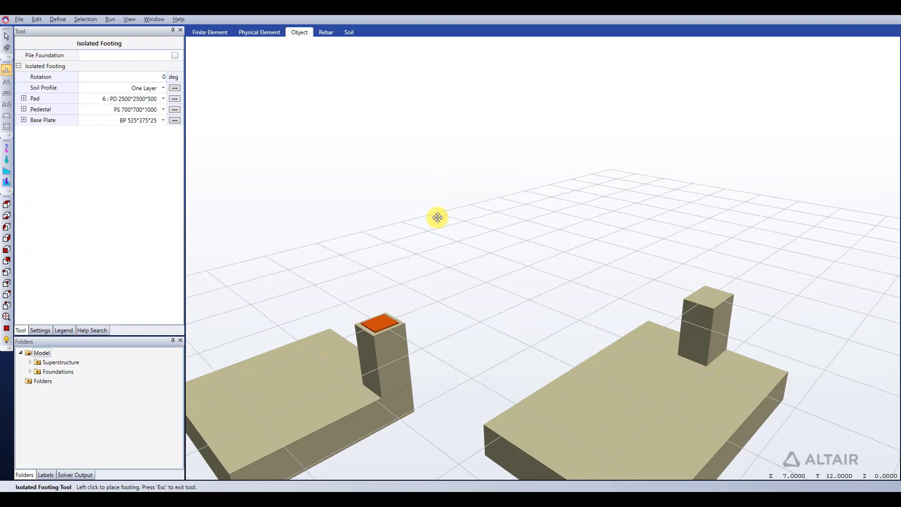
pyautogui.scroll(2, 438, 194)
pyautogui.scroll(3, 438, 194)
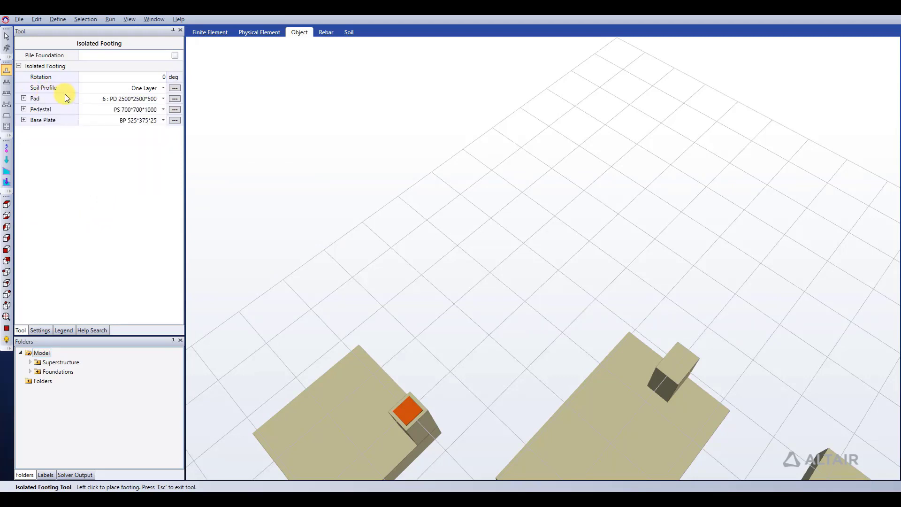
pyautogui.click(141, 88)
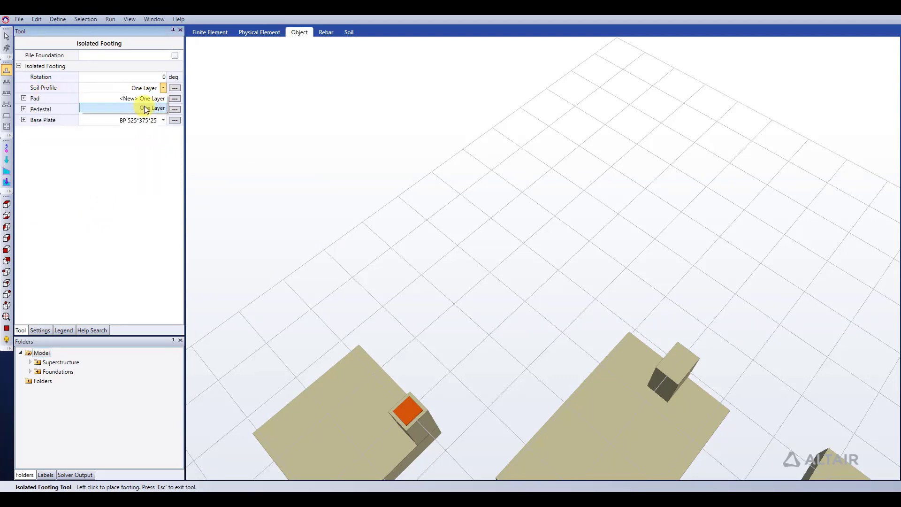
pyautogui.click(145, 109)
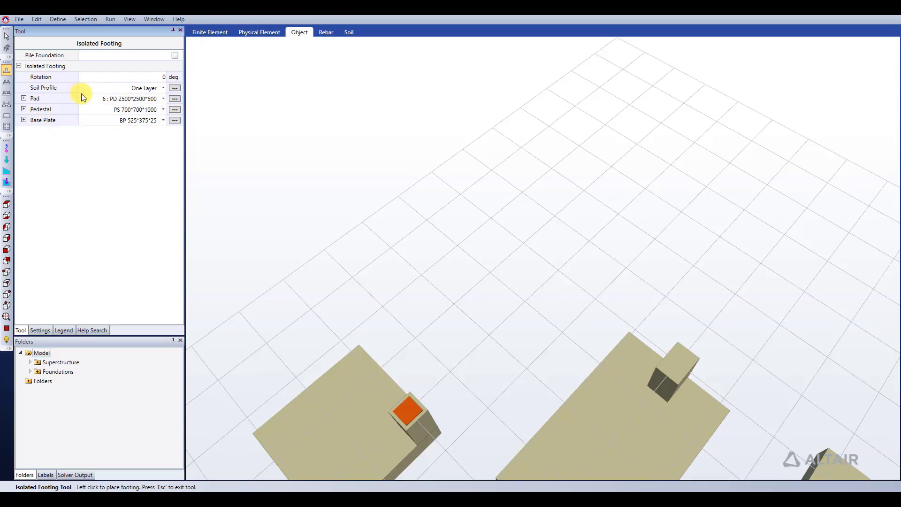
pyautogui.click(174, 90)
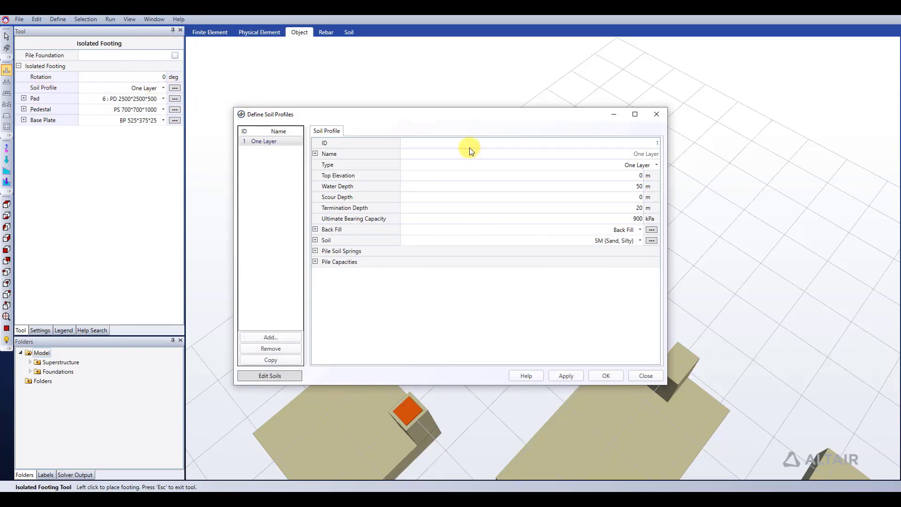
pyautogui.click(651, 119)
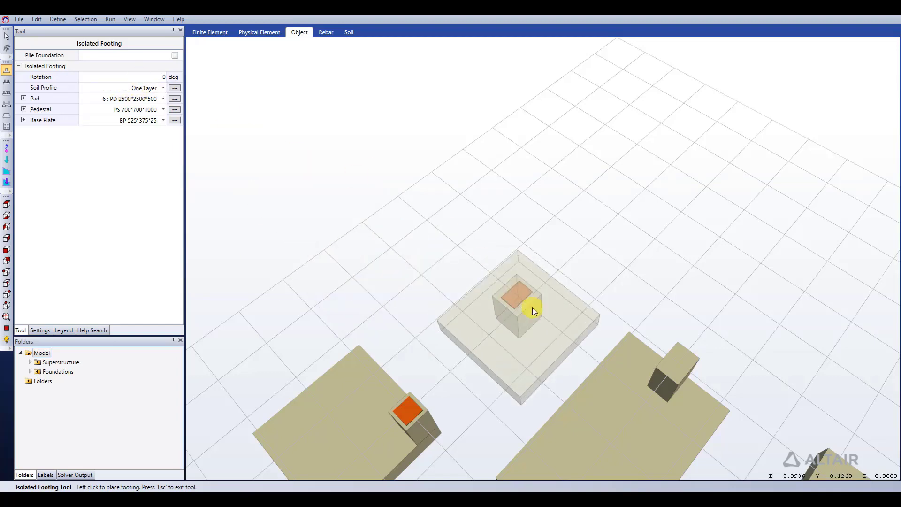
# Rotate the isolated footing 45 degrees and place it in plan view at X 6, Y 9
pyautogui.click(8, 329)
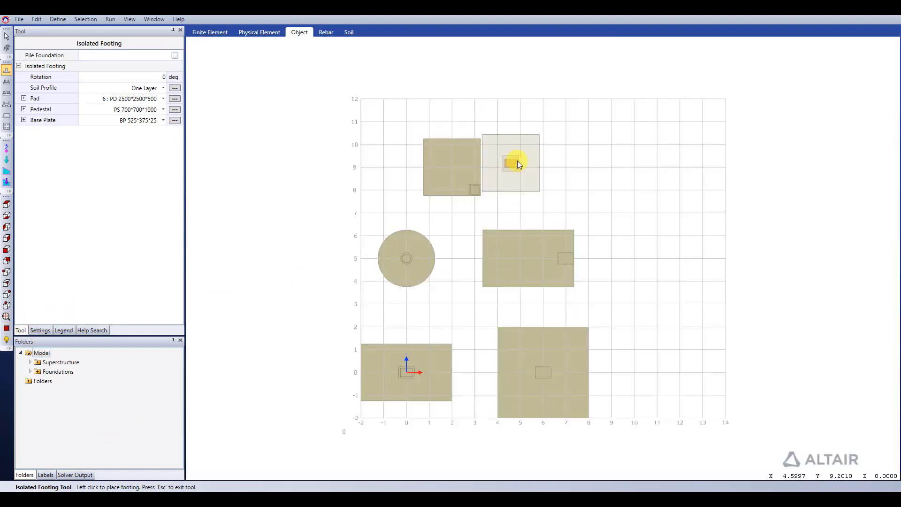
pyautogui.scroll(5, 549, 152)
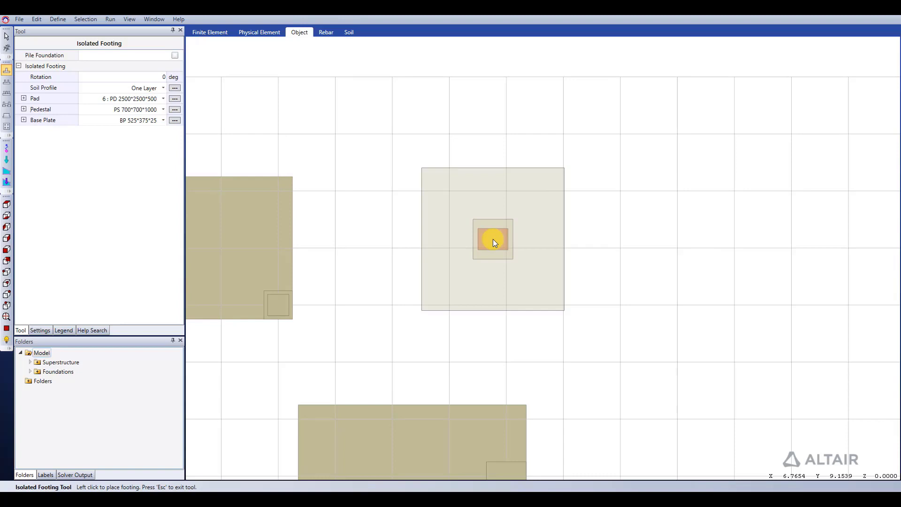
pyautogui.click(133, 78)
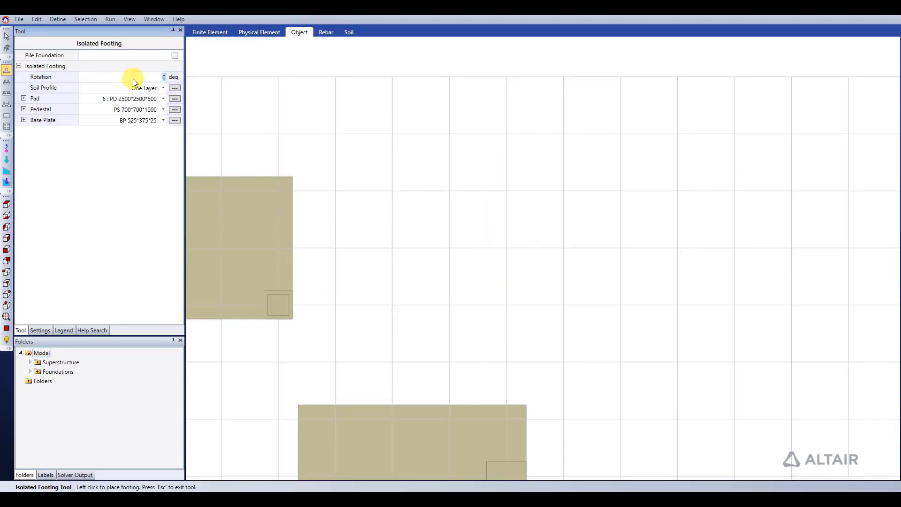
pyautogui.write('45')
pyautogui.press('Tab')
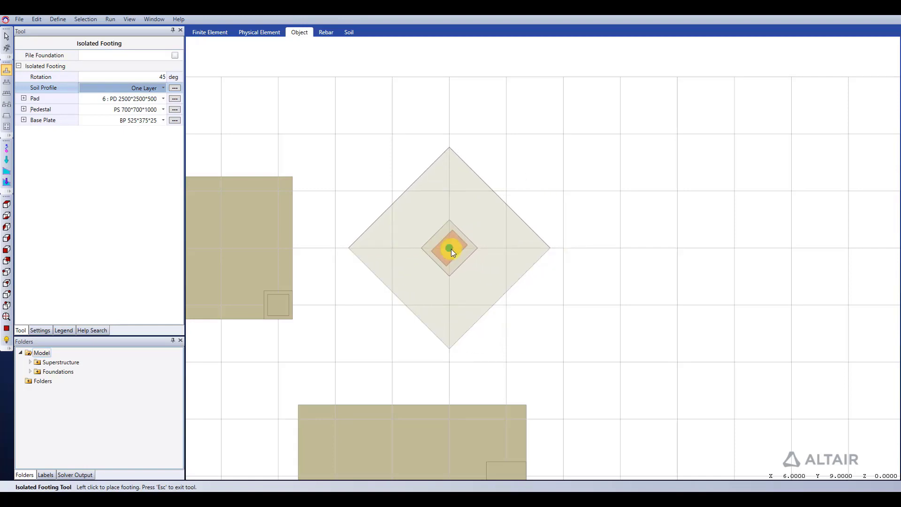
pyautogui.click(452, 249)
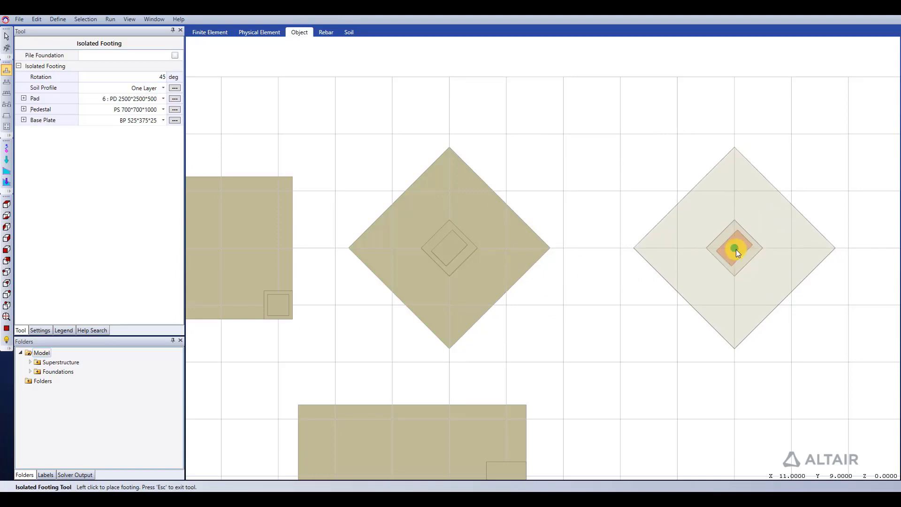
# Place two more rotated footings at X 11, Y 9 and X 11, Y 5
pyautogui.click(736, 250)
pyautogui.moveTo(748, 308); pyautogui.dragTo(515, 196, button='middle')
pyautogui.moveTo(484, 302)
pyautogui.mouseDown(button='middle')
pyautogui.moveTo(477, 265)
pyautogui.moveTo(473, 290)
pyautogui.mouseUp(button='middle')
pyautogui.click(480, 294)
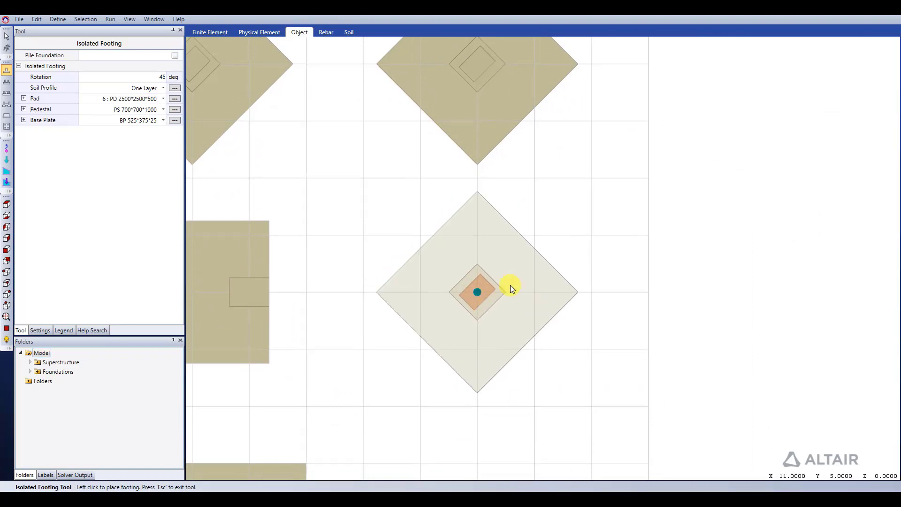
# Place two further rotated footings in a 3D view, at about X 11, Y 0 and X 13, Y 12
pyautogui.click(7, 261)
pyautogui.scroll(5, 655, 237)
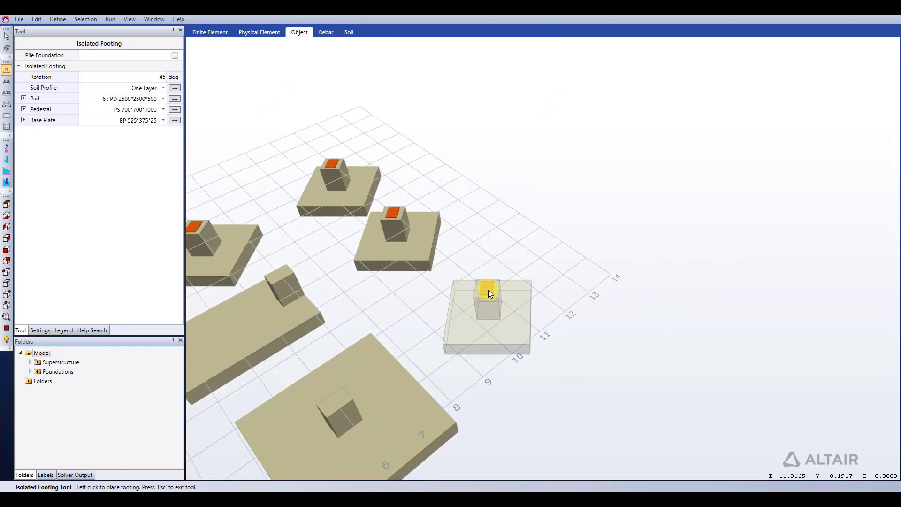
pyautogui.click(489, 293)
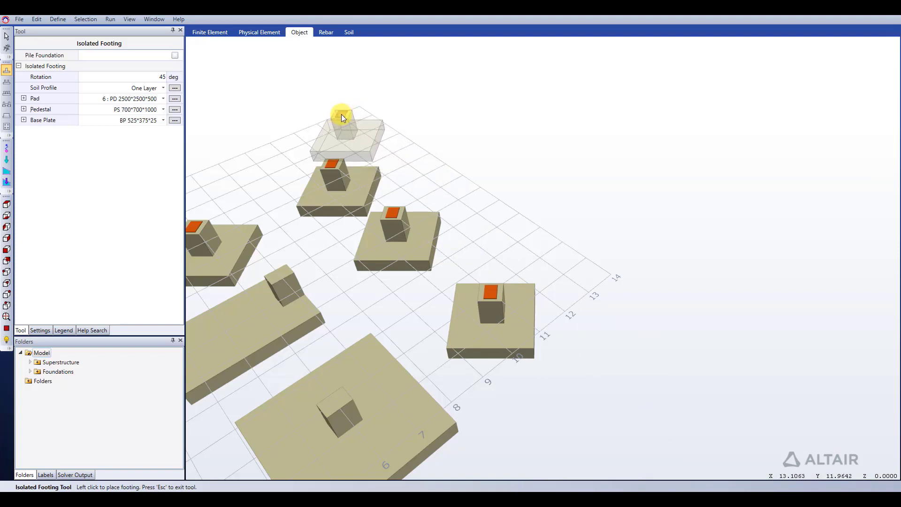
pyautogui.click(340, 115)
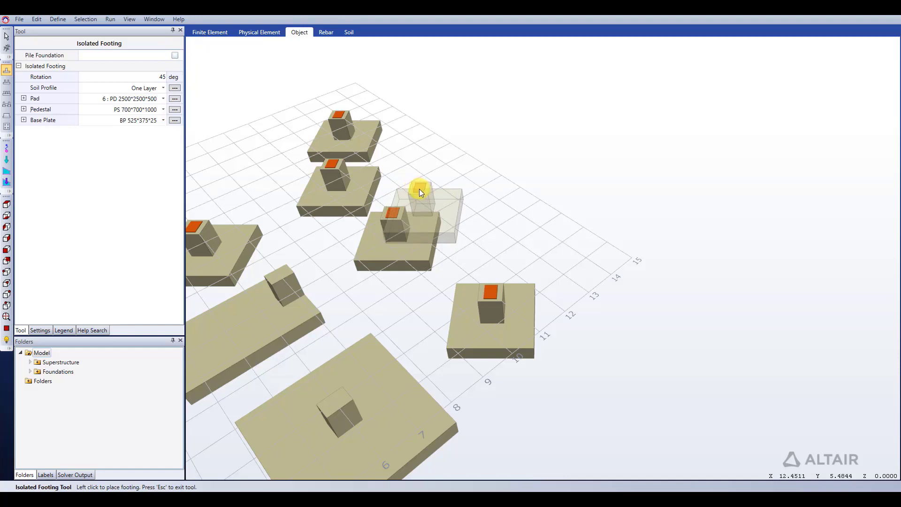
pyautogui.moveTo(419, 188); pyautogui.dragTo(510, 190, button='middle')
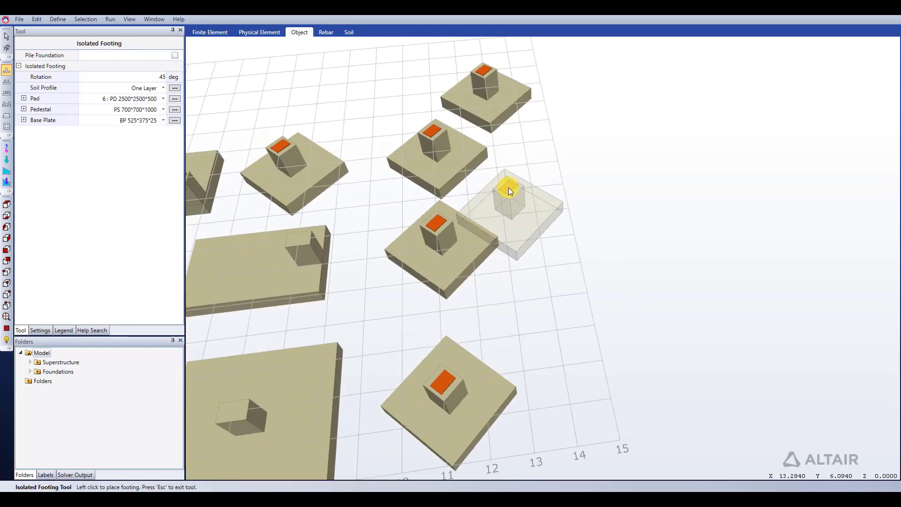